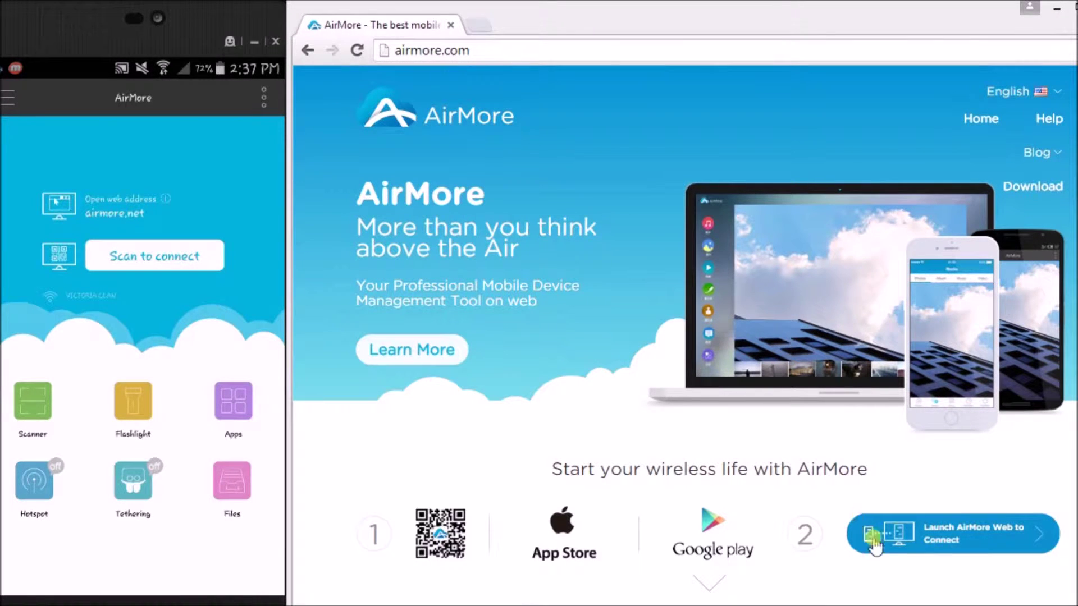
Launch AirMore Web from airmore.com to bring up the connection QR code
left_click(933, 546)
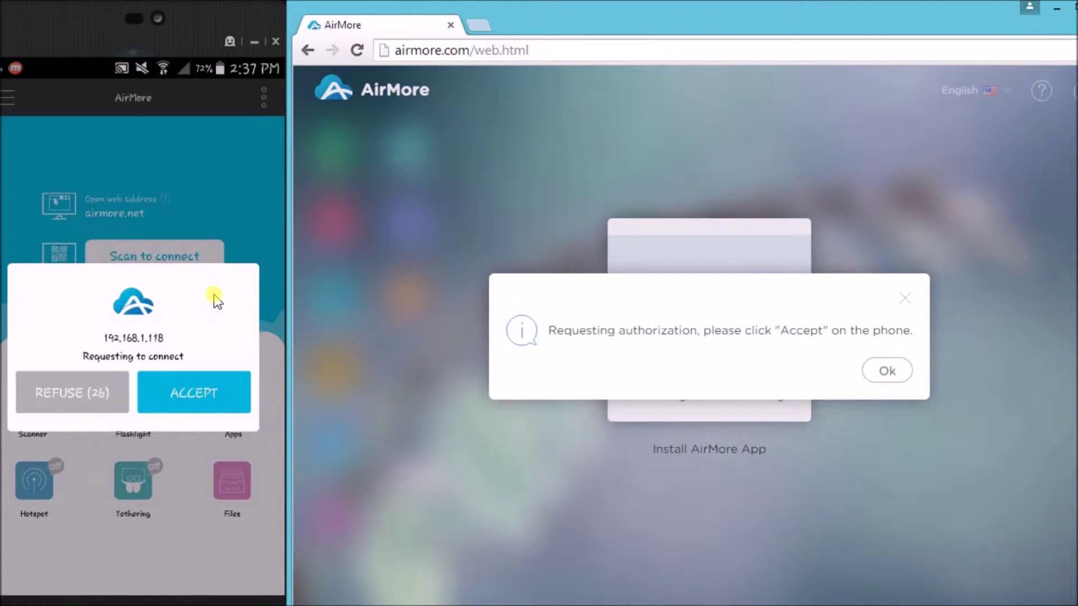
Accept the phone's connection request and view its Pictures library of six photos
left_click(190, 395)
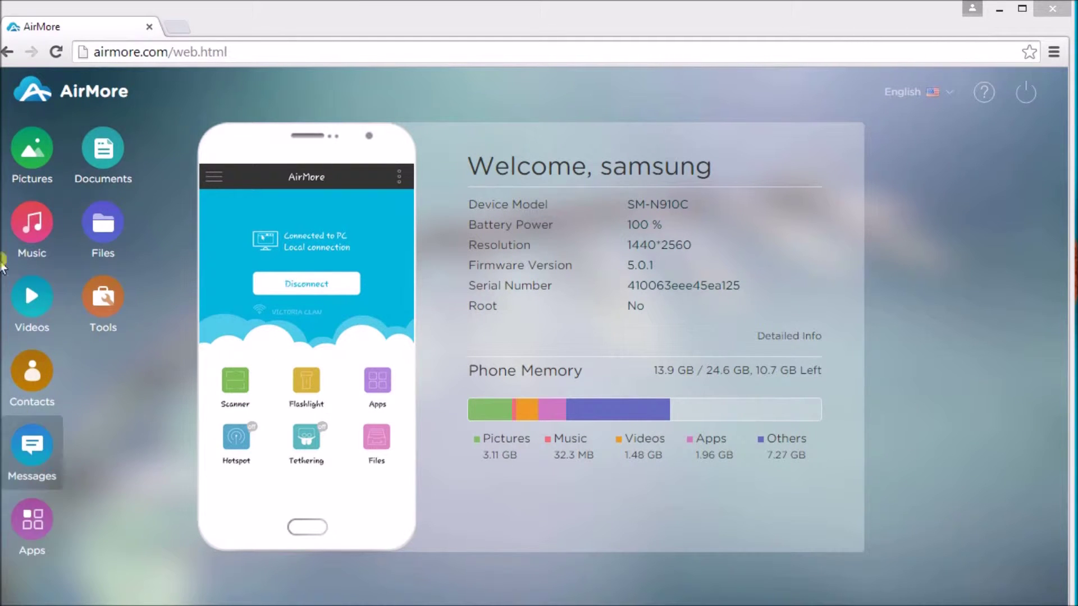
left_click(32, 148)
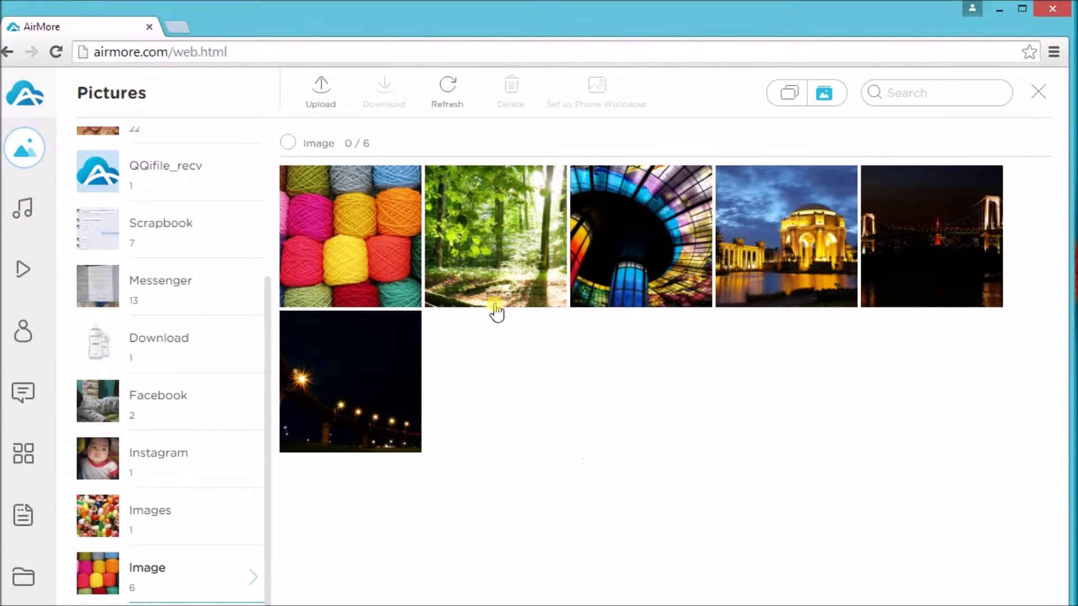
Upload screenshot_20150901_134928.png from the desktop into the phone's Image album
left_click(325, 96)
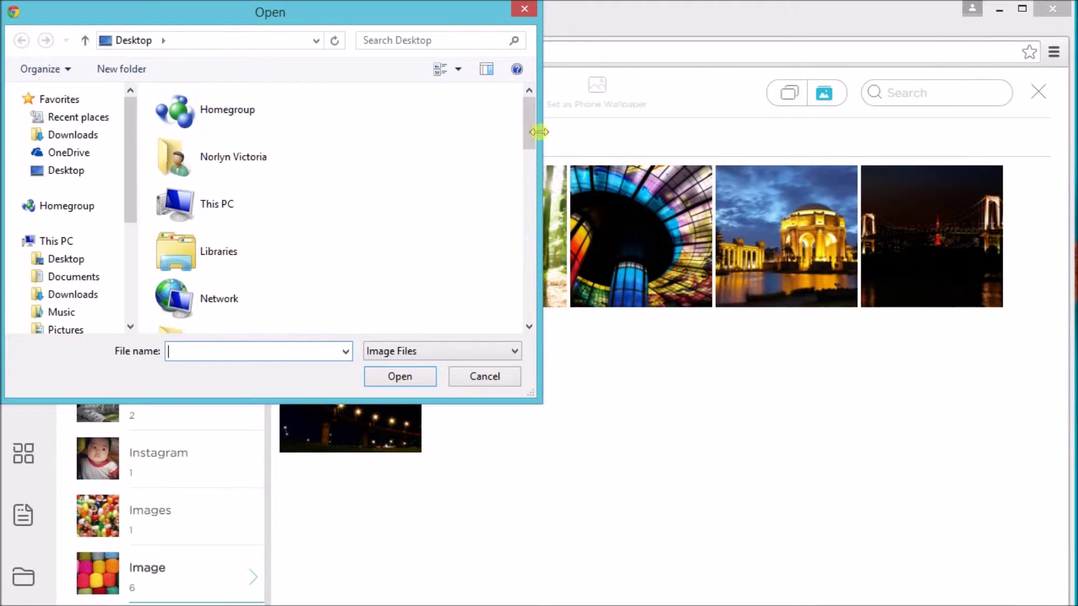
left_click_drag(528, 132, 481, 337)
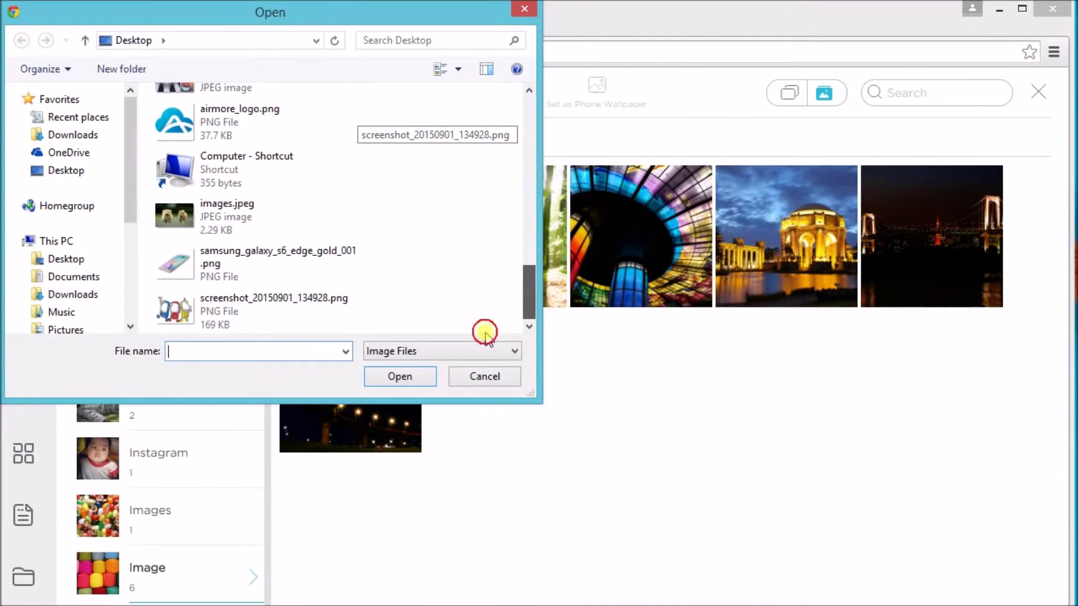
left_click(278, 311)
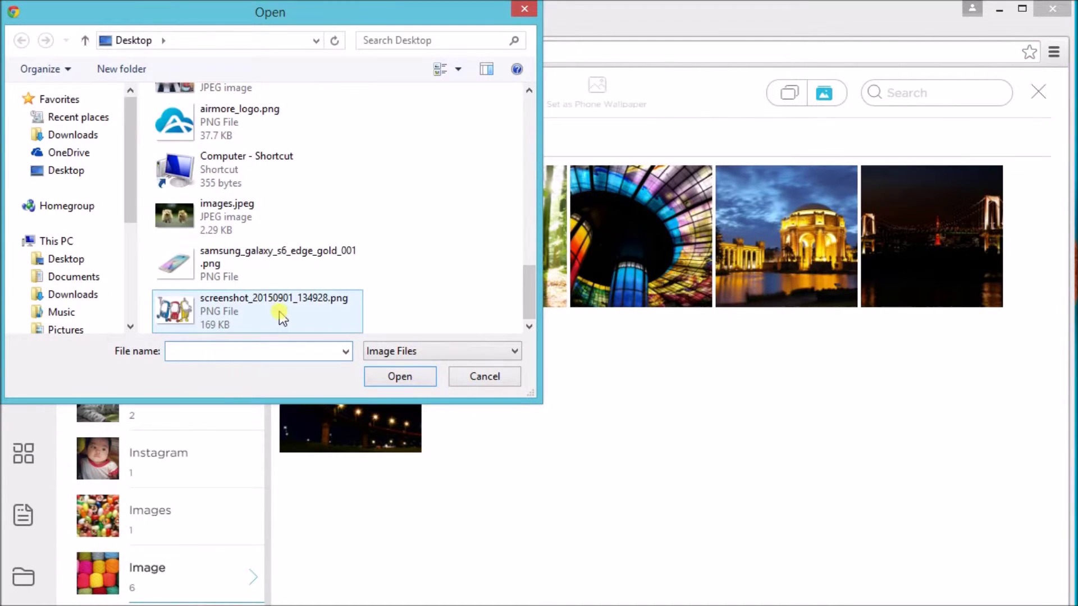
left_click(404, 377)
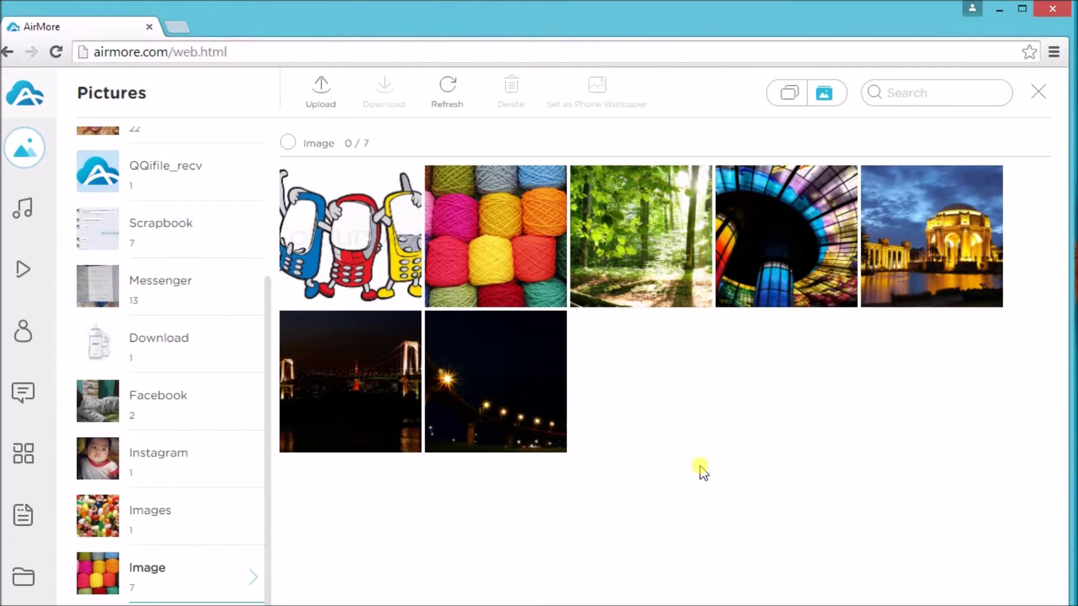
mouse_move(350, 236)
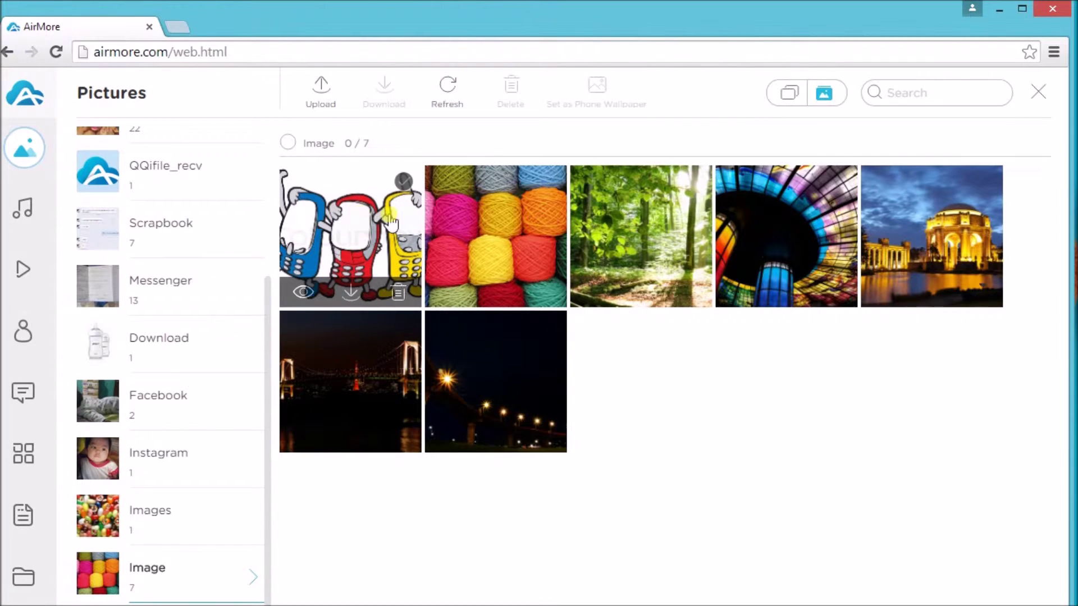
left_click(404, 182)
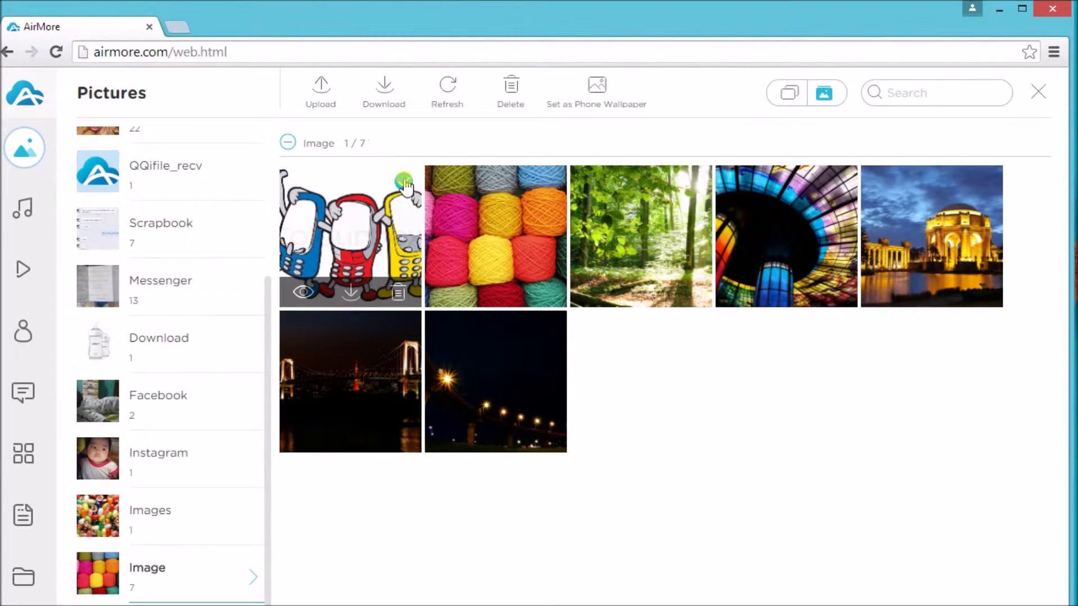
Select the knitting-yarn picture instead of the cartoon phones and download it to the computer
left_click(403, 182)
left_click(548, 181)
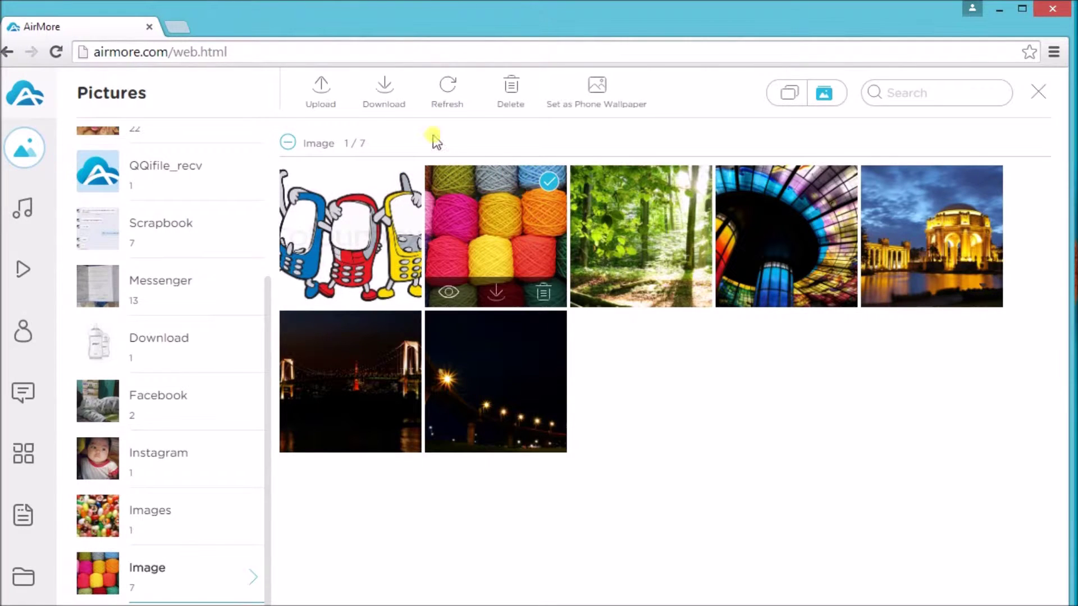
left_click(384, 91)
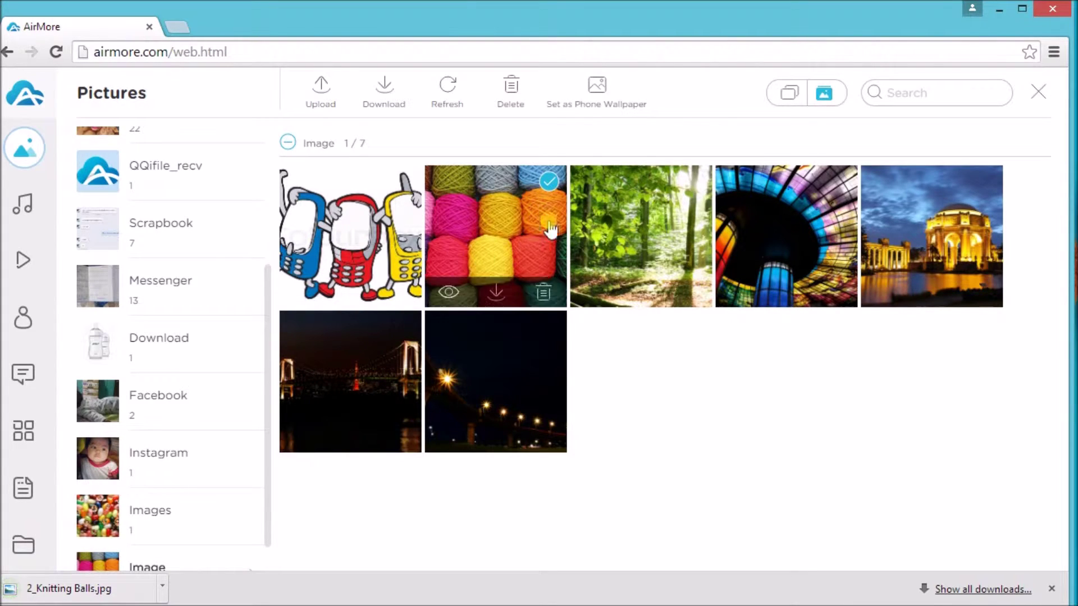
Delete the yarn picture from the phone, leaving six photos, and go to Music
left_click(516, 101)
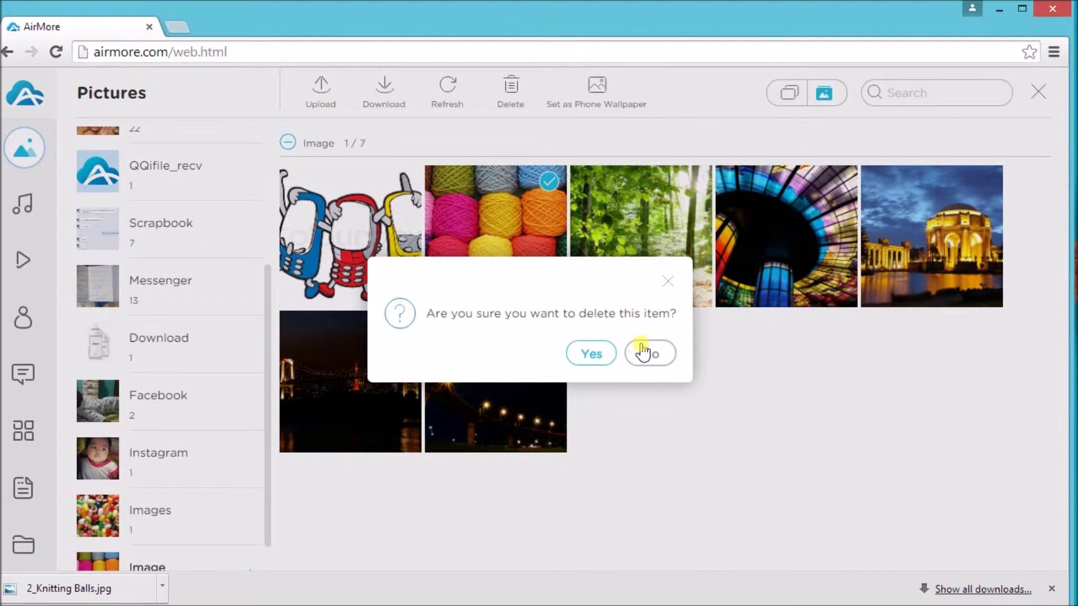
left_click(597, 355)
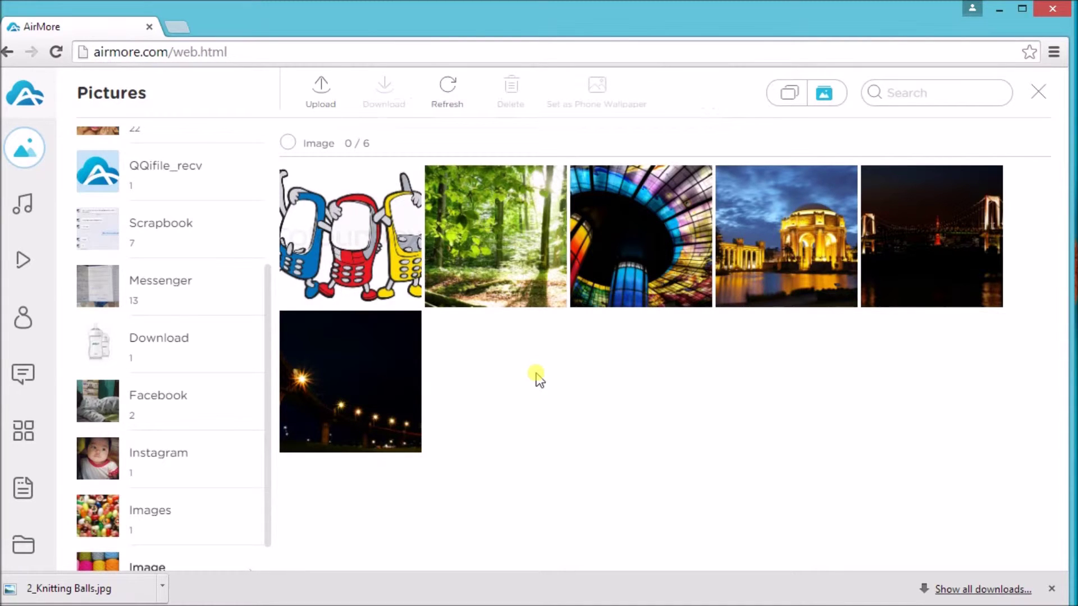
left_click(23, 204)
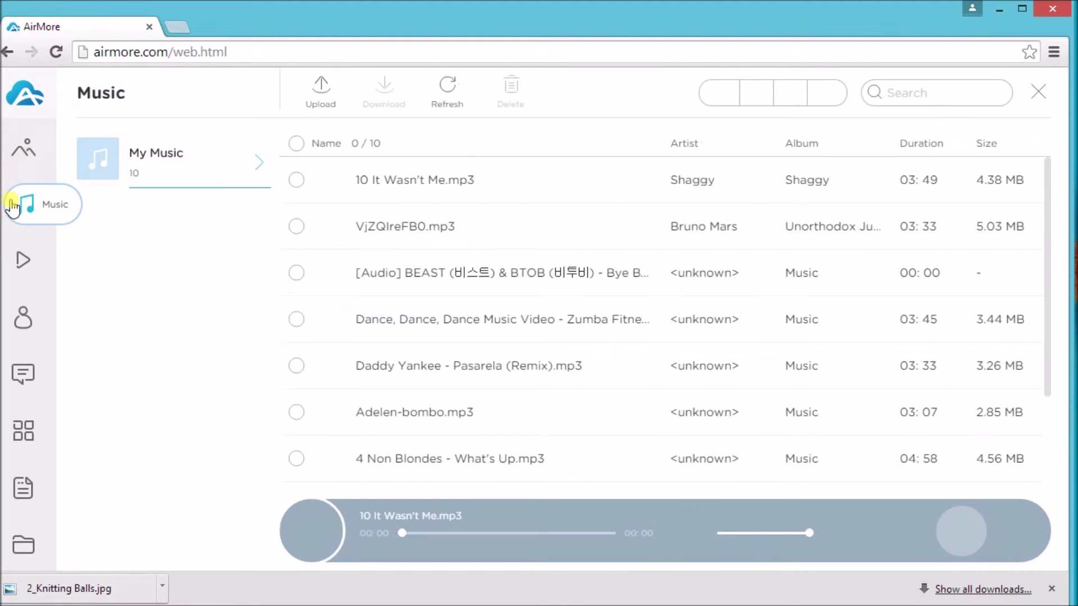
Upload 02 Massachusetts.mp3 from the computer's Documents mp3 folder to the phone
left_click(318, 97)
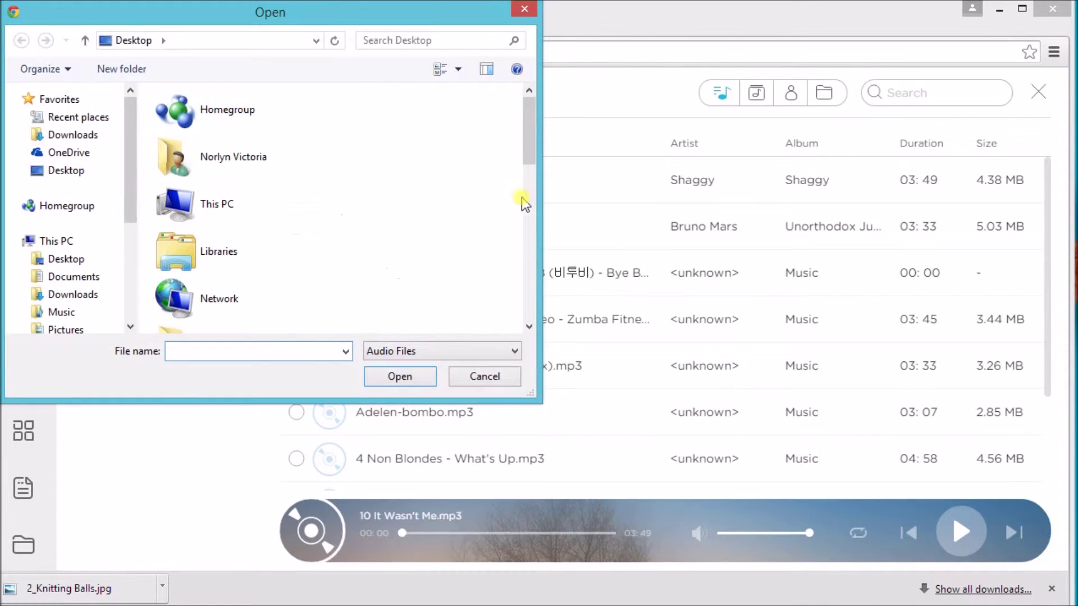
left_click(74, 277)
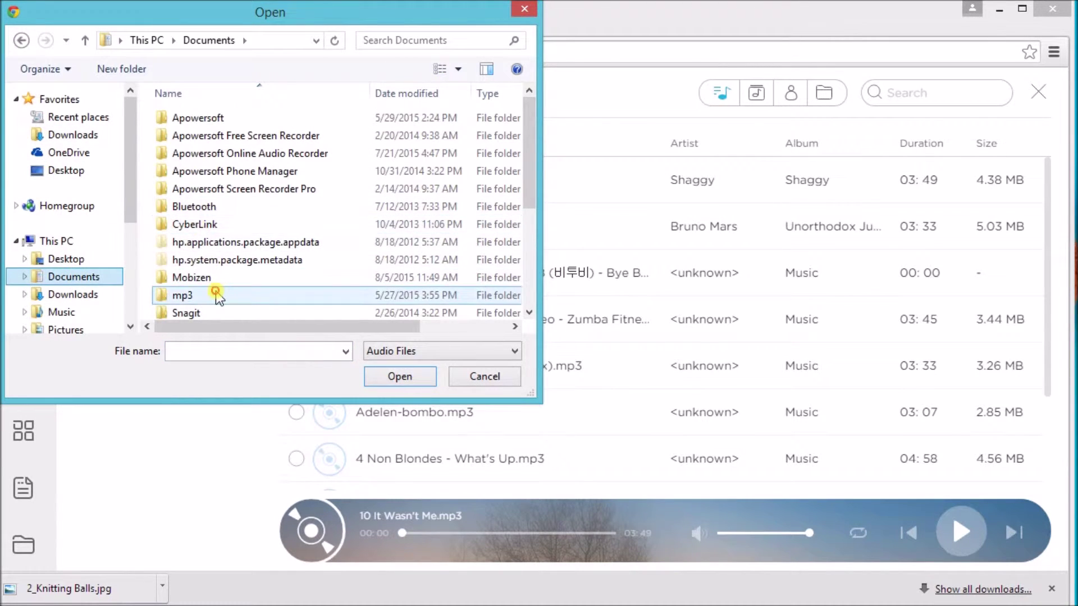
left_click(216, 293)
double_click(217, 296)
left_click(278, 280)
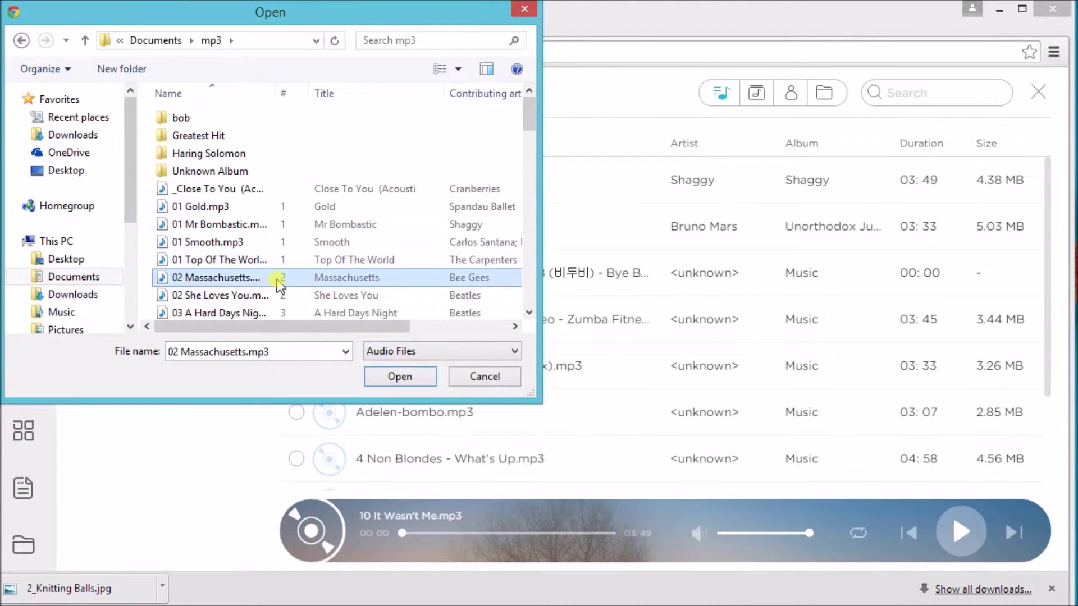
left_click(399, 378)
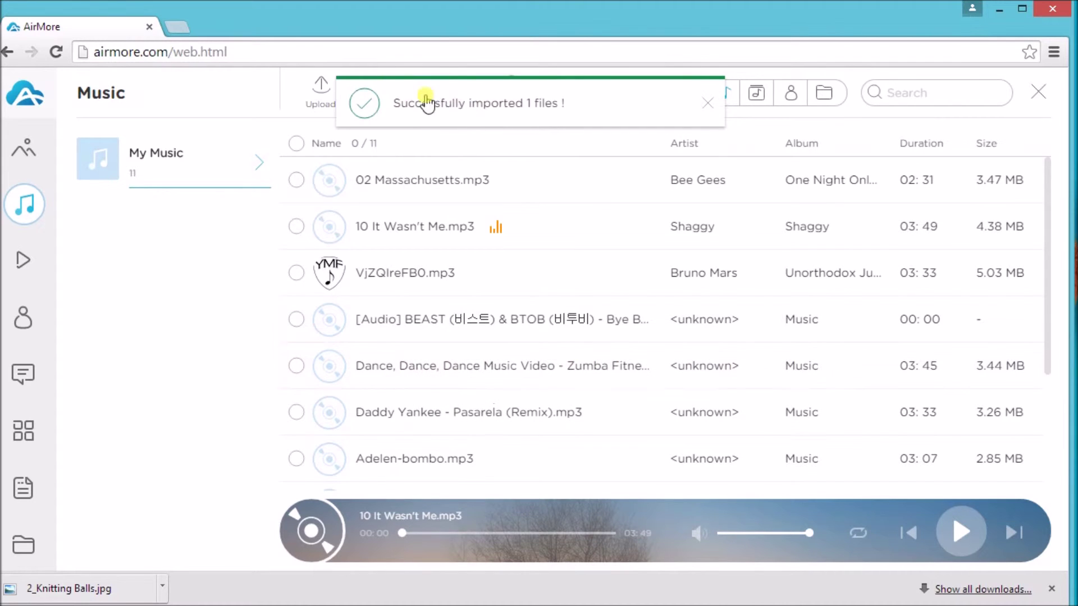
mouse_move(520, 243)
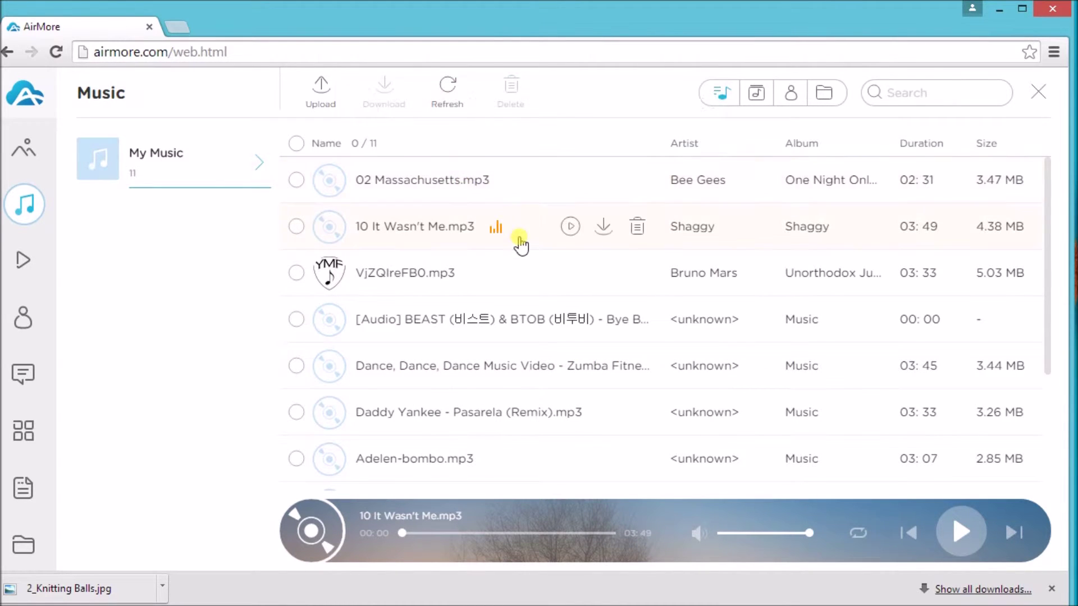
Download 10 It Wasn't Me.mp3 to the computer, then delete it from the phone
left_click(296, 226)
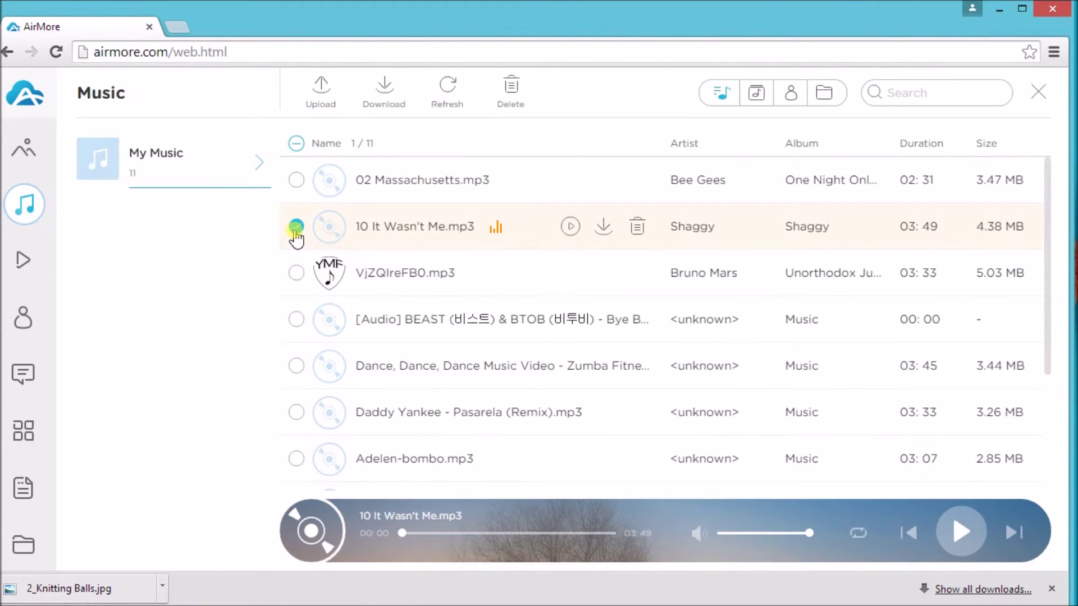
left_click(384, 107)
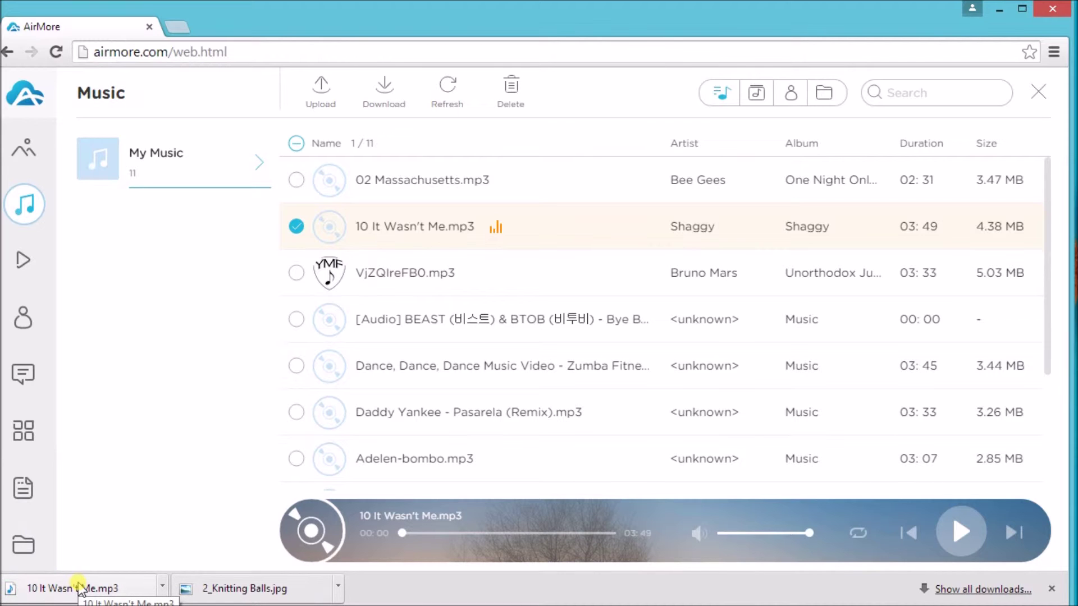
left_click(519, 101)
left_click(594, 354)
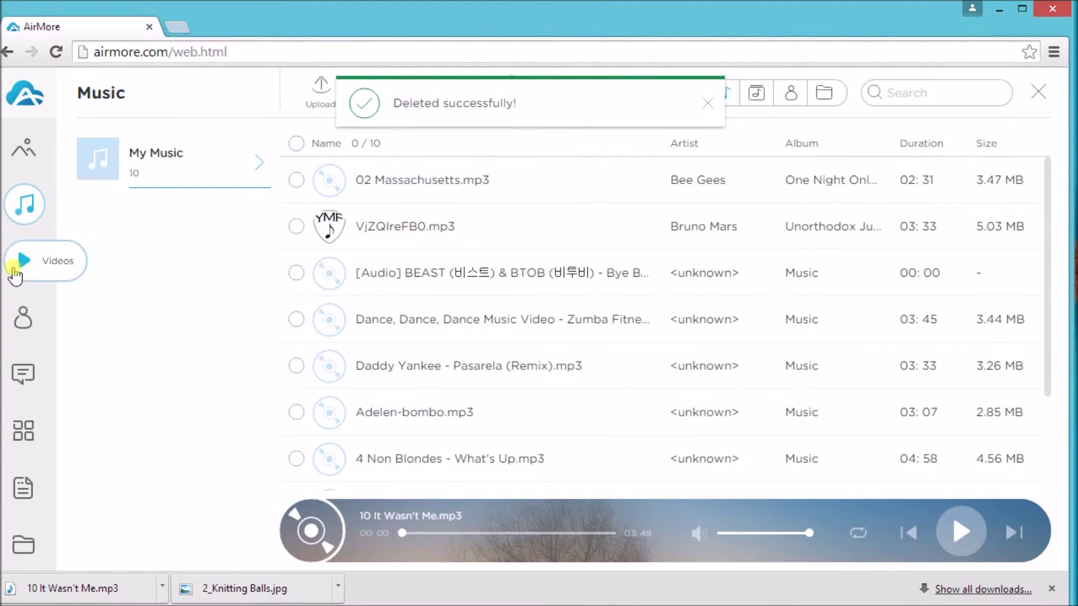
left_click(15, 272)
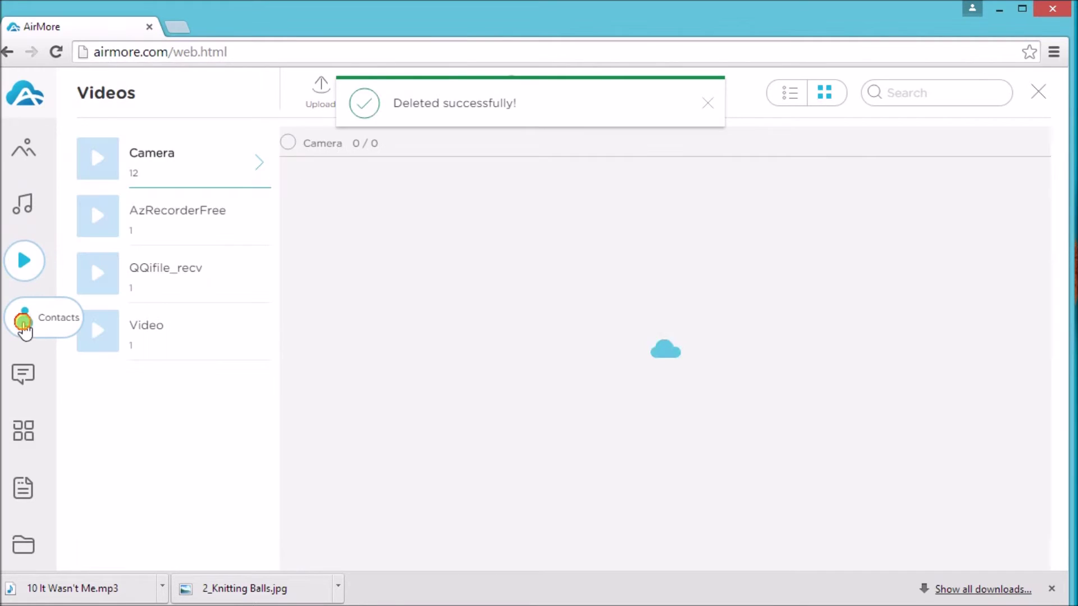
Look through the phone's contacts and 70 message threads, then its 33 installed apps
left_click(25, 328)
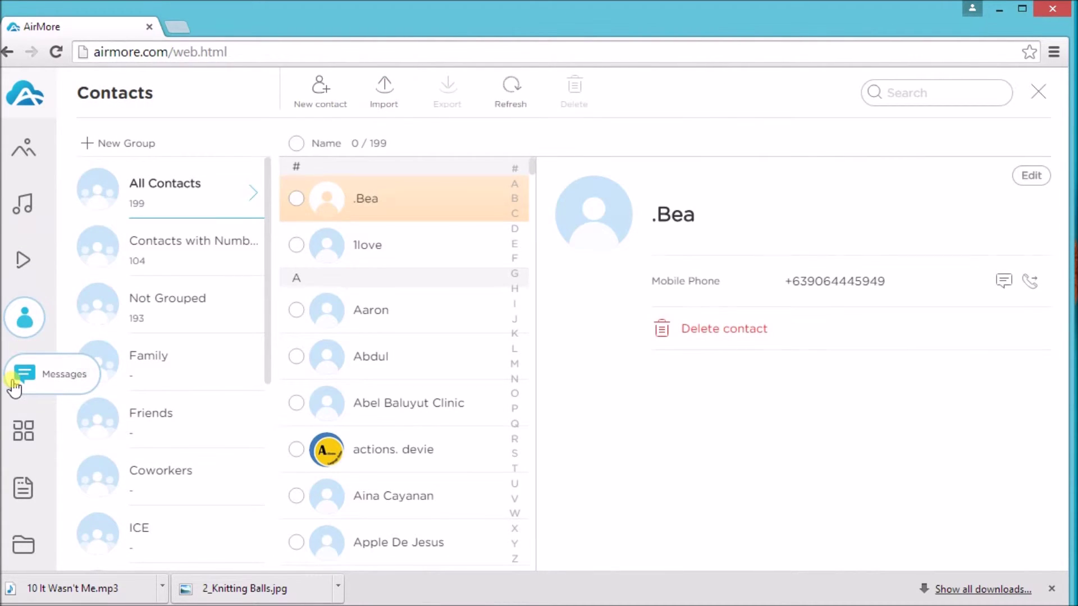
left_click(14, 388)
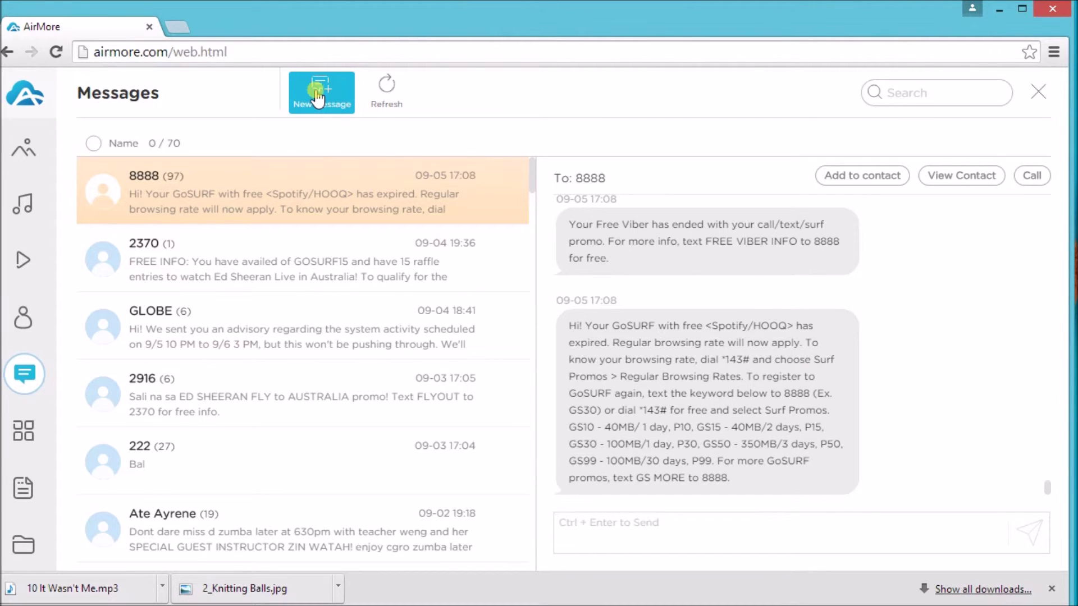
left_click(28, 440)
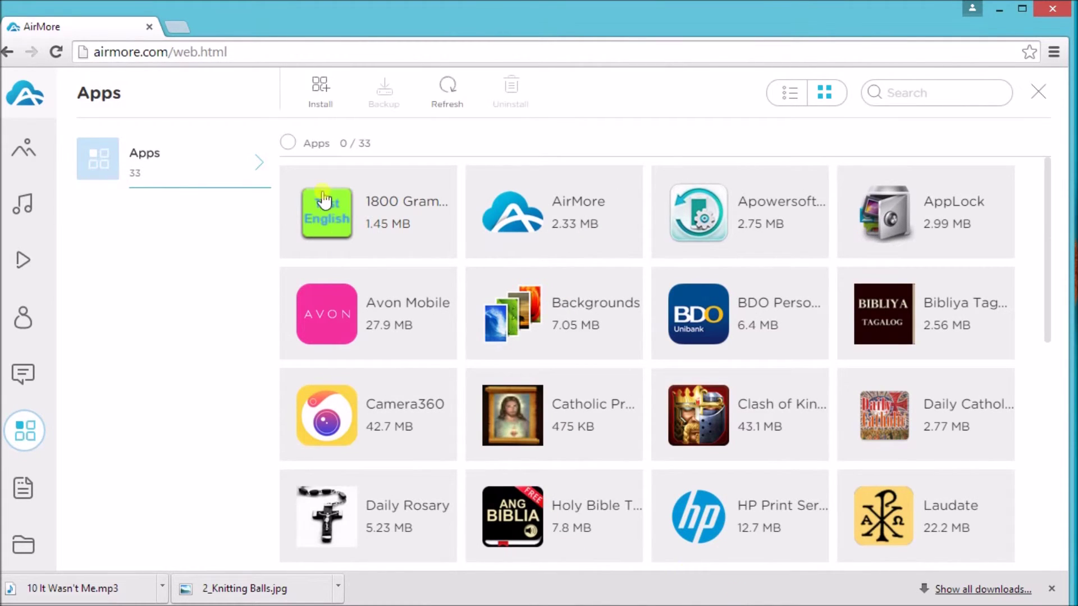
Select the first app card and try its toolbar actions, then view the seven Word documents
left_click(342, 106)
left_click(438, 185)
left_click(385, 96)
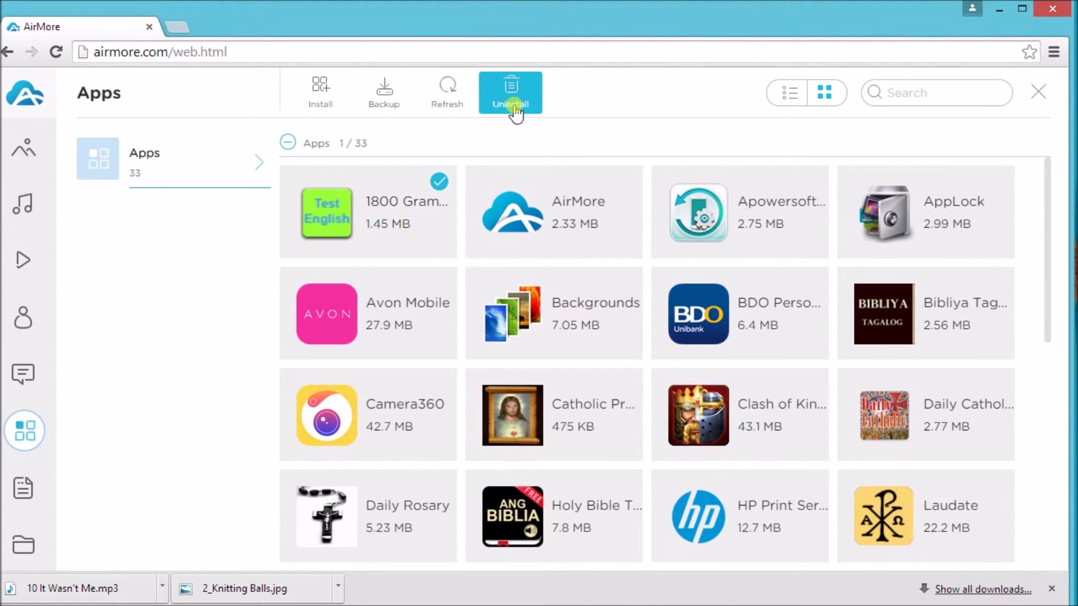
left_click(25, 489)
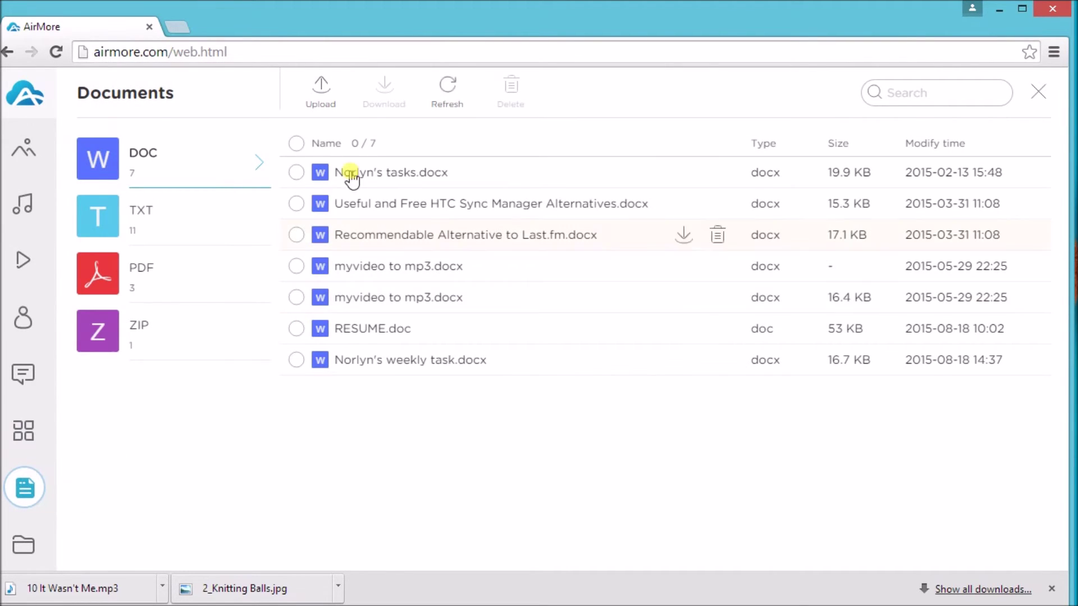
View the TXT (eleven files), PDF (three) and ZIP (tfont.zip) document groups
left_click(128, 216)
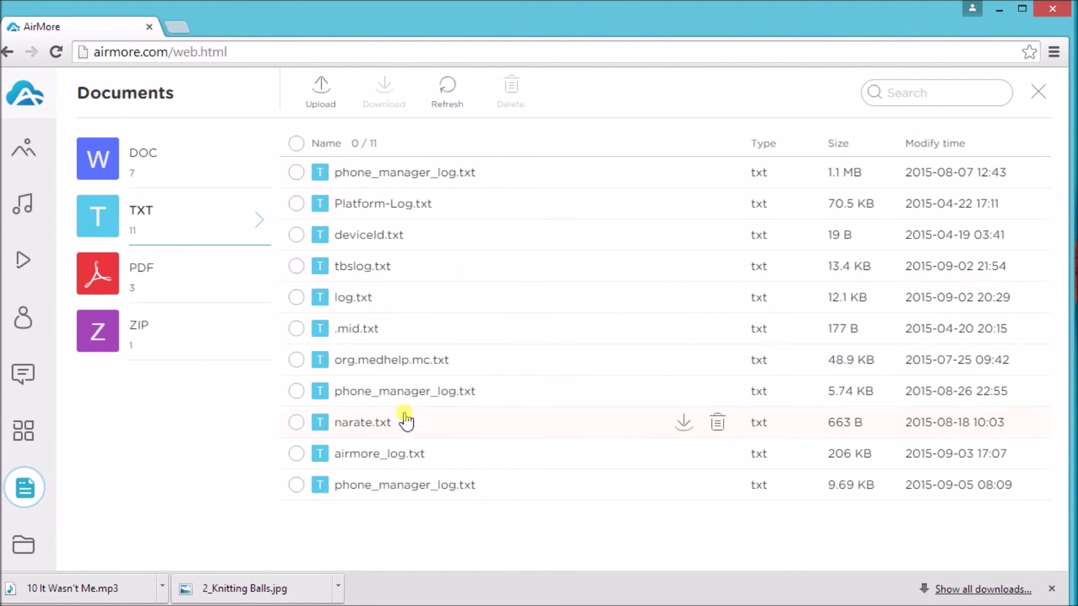
left_click(126, 269)
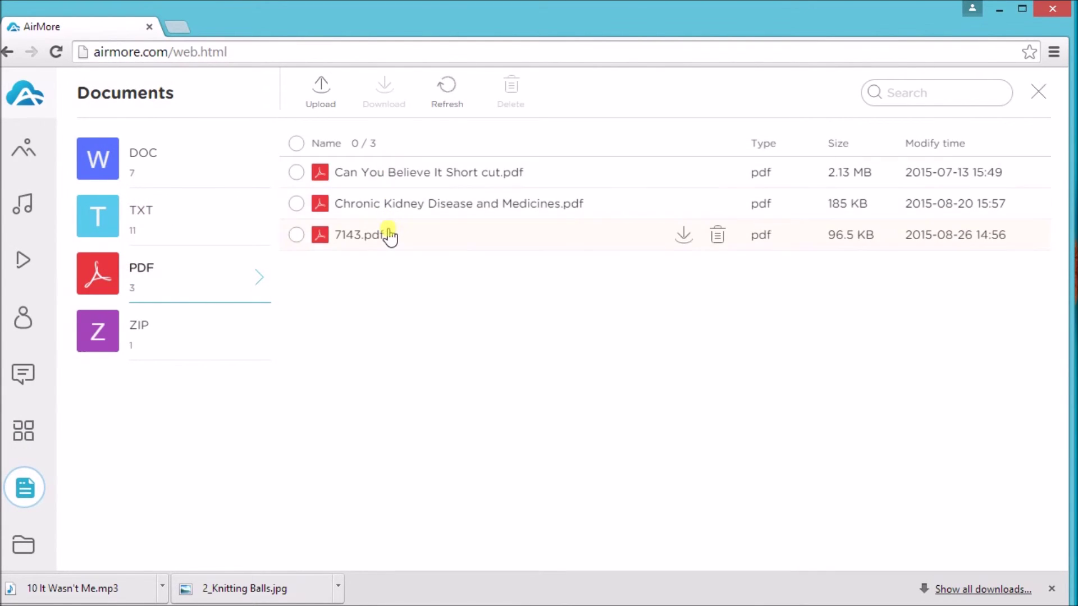
left_click(164, 328)
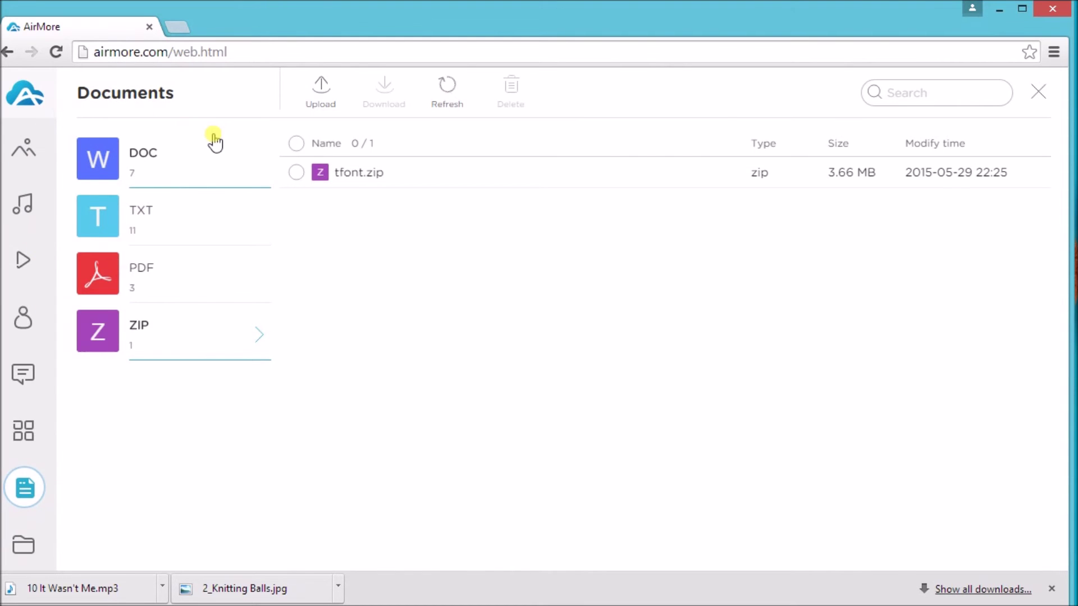
Return to the dashboard and disconnect the phone with the power icon, confirming Yes
left_click(28, 96)
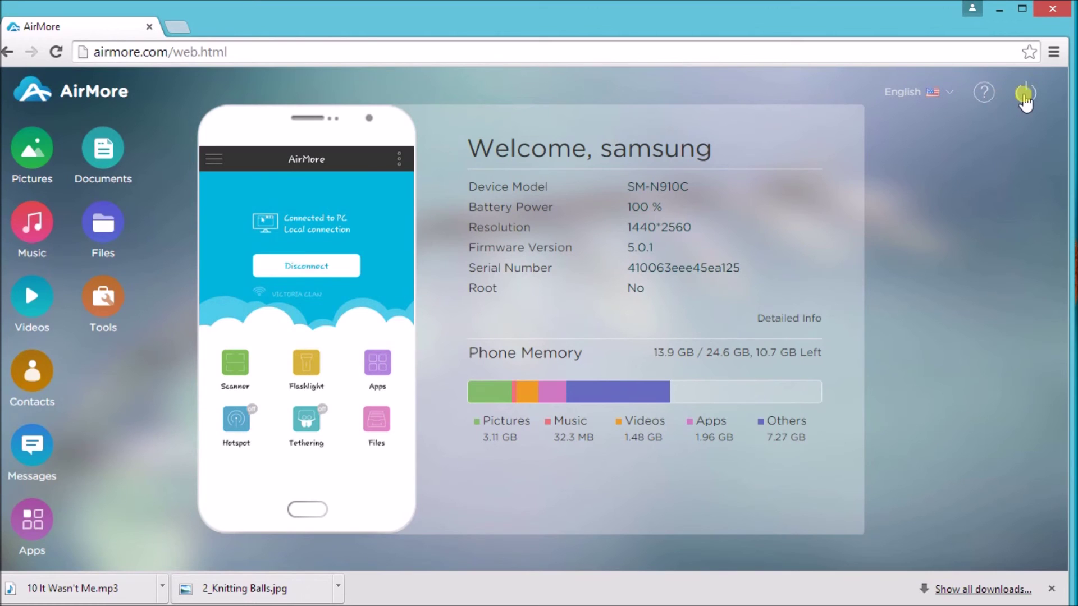
left_click(1026, 94)
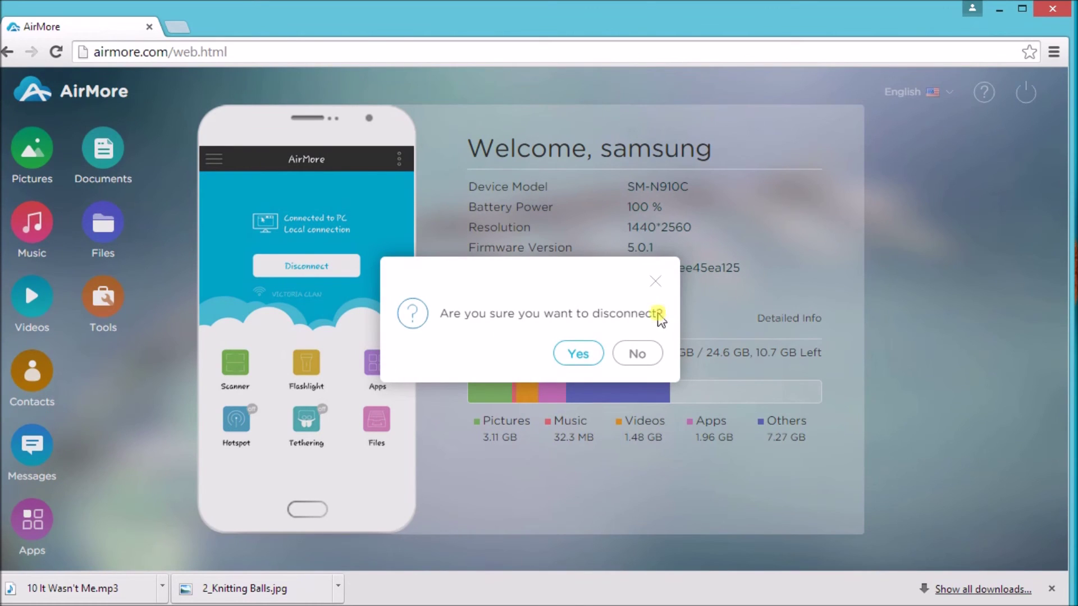
left_click(579, 353)
left_click(578, 353)
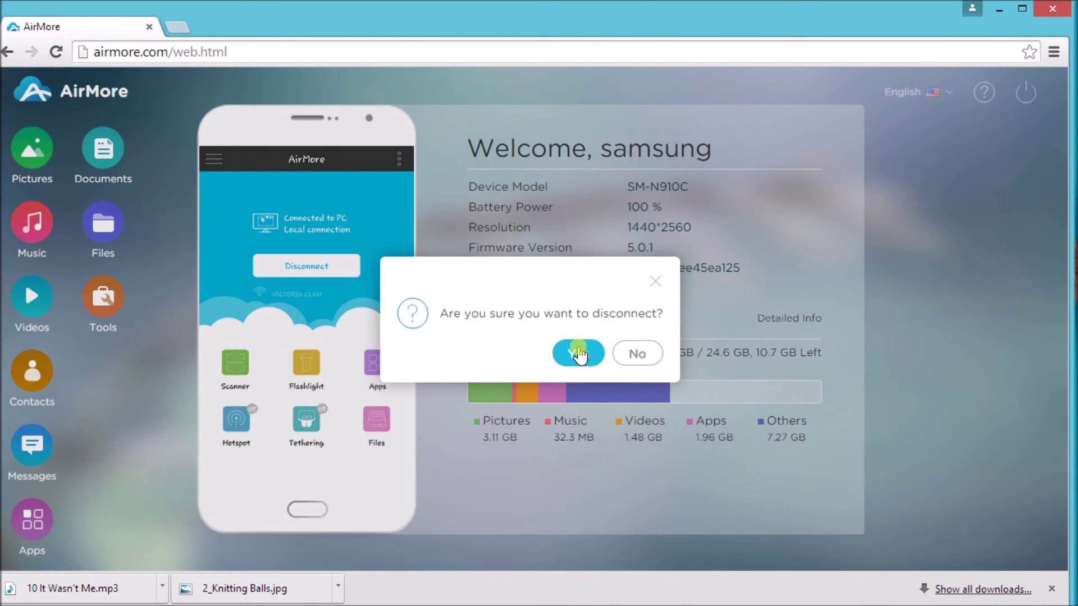